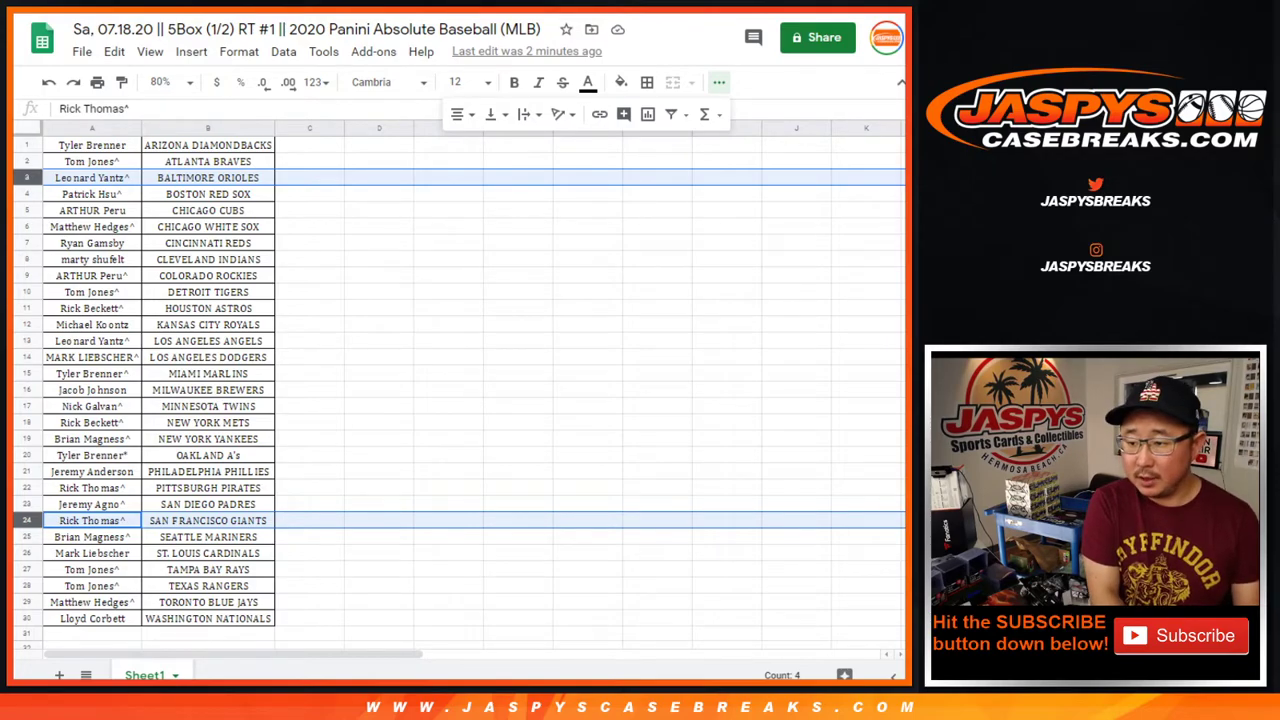
# Move the owner name from the Baltimore Orioles row in A3 to the empty cell C3
pyautogui.click(125, 180)
pyautogui.hotkey('ctrl', 'x')
pyautogui.click(294, 180)
pyautogui.hotkey('ctrl', 'v')
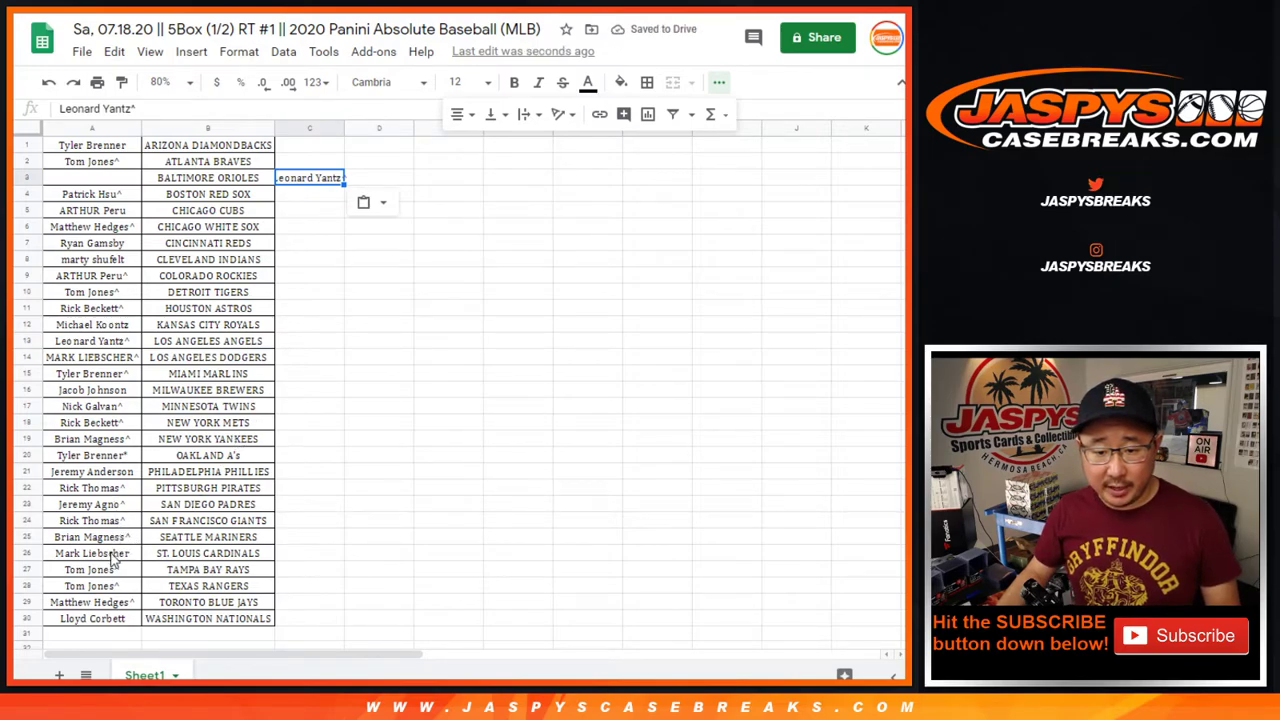
# Move the San Francisco Giants owner name from A24 by way of C24 to A3, beside Baltimore Orioles
pyautogui.click(115, 525)
pyautogui.hotkey('ctrl', 'x')
pyautogui.click(309, 528)
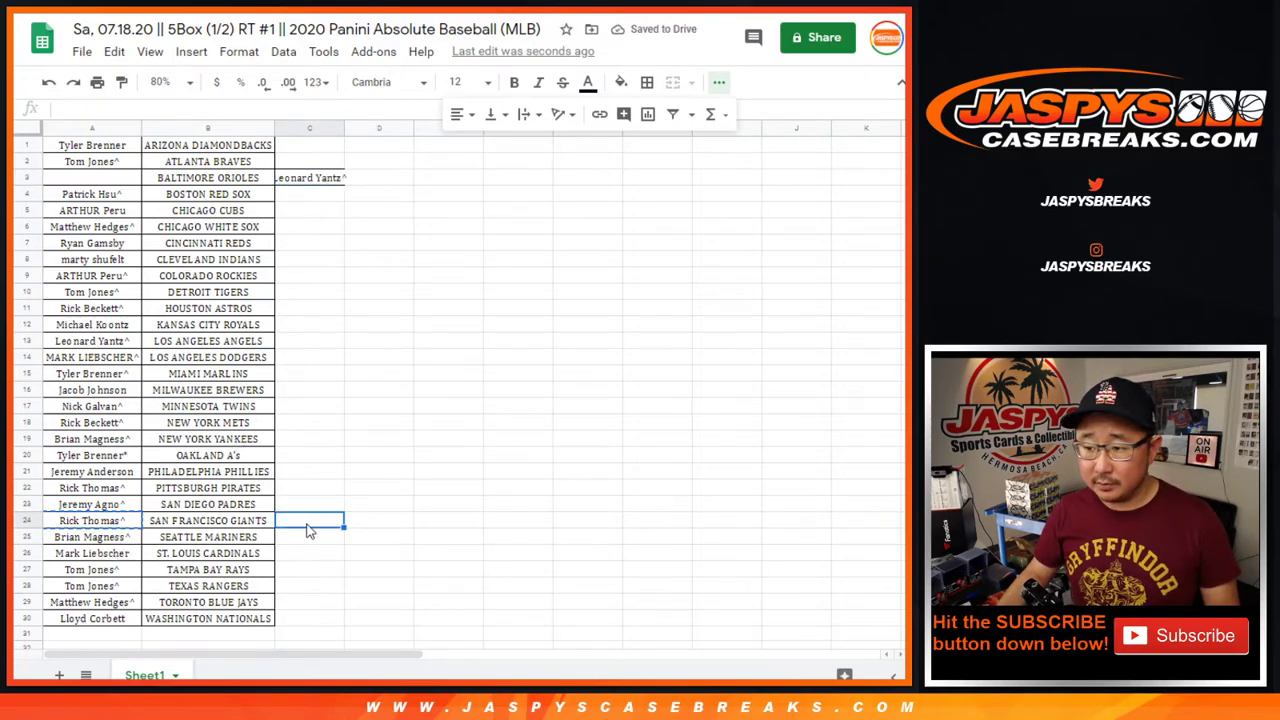
pyautogui.hotkey('ctrl', 'v')
pyautogui.hotkey('ctrl', 'x')
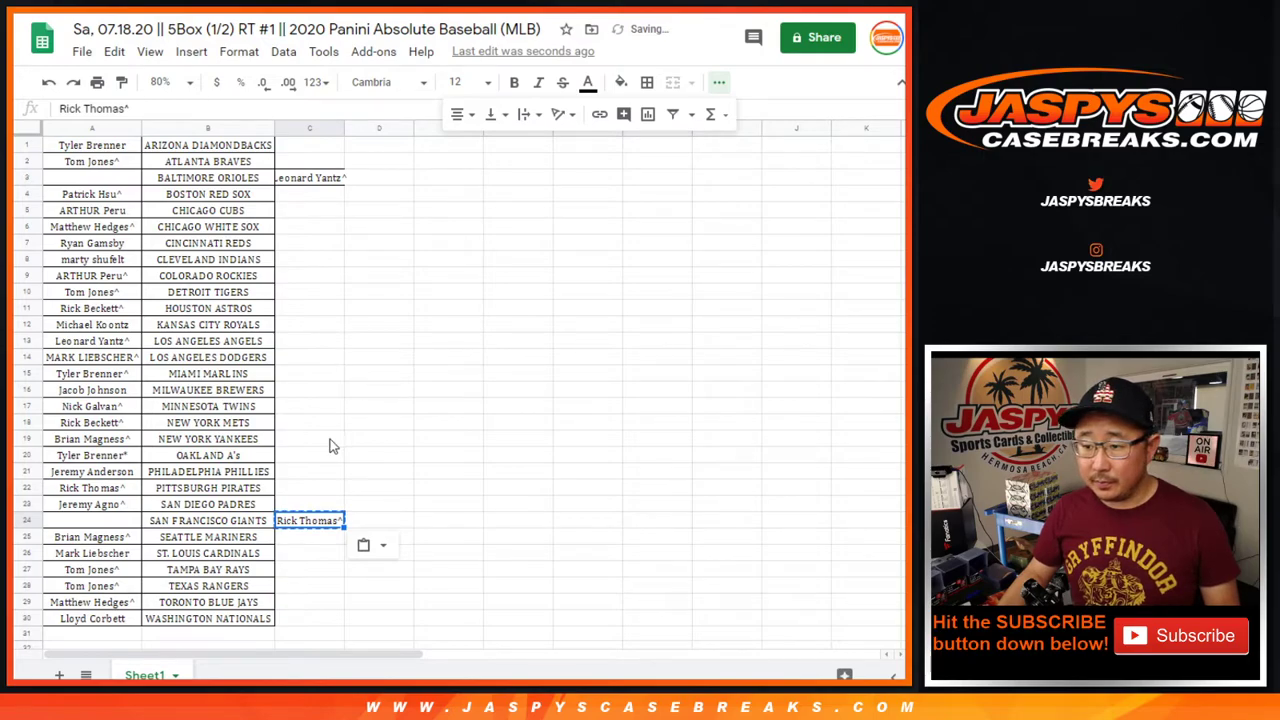
pyautogui.click(90, 180)
pyautogui.hotkey('ctrl', 'v')
# Append "-T" to the Baltimore Orioles team name in B3
pyautogui.click(177, 181)
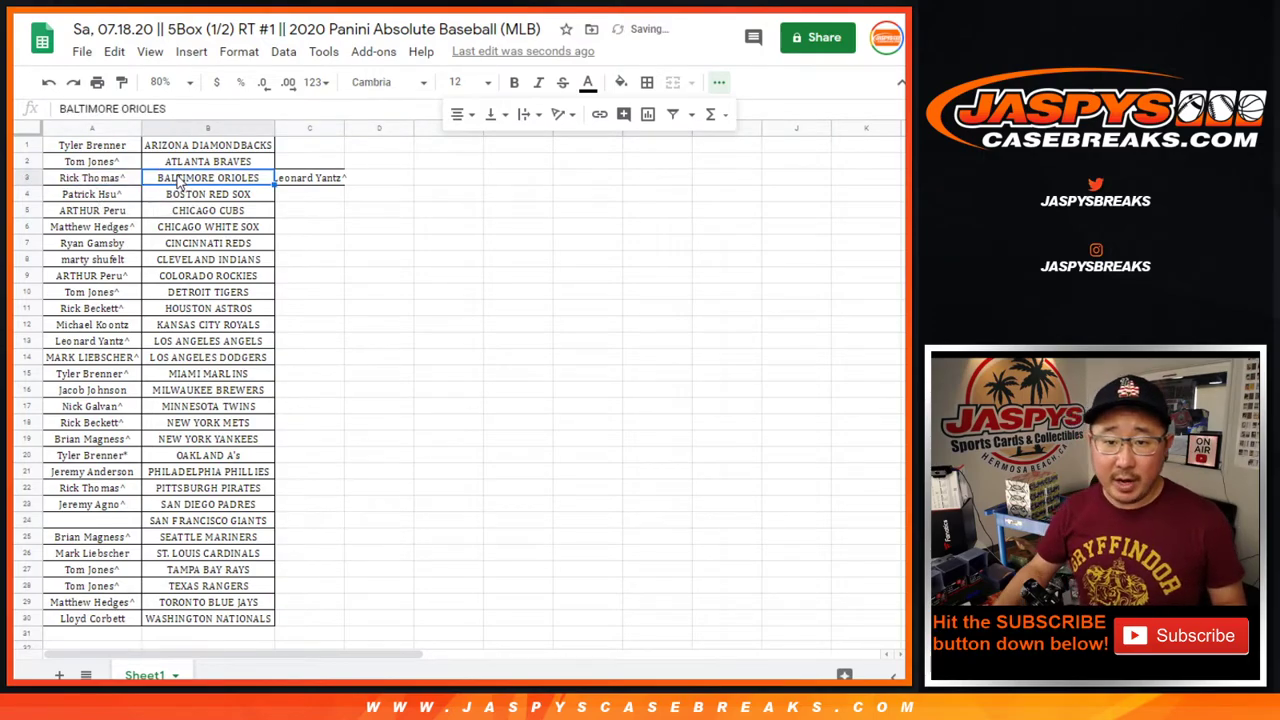
pyautogui.doubleClick(177, 178)
pyautogui.write('-T')
pyautogui.press('Return')
# Move the owner name parked in C3 to A24, beside San Francisco Giants
pyautogui.press('Up')
pyautogui.press('Right')
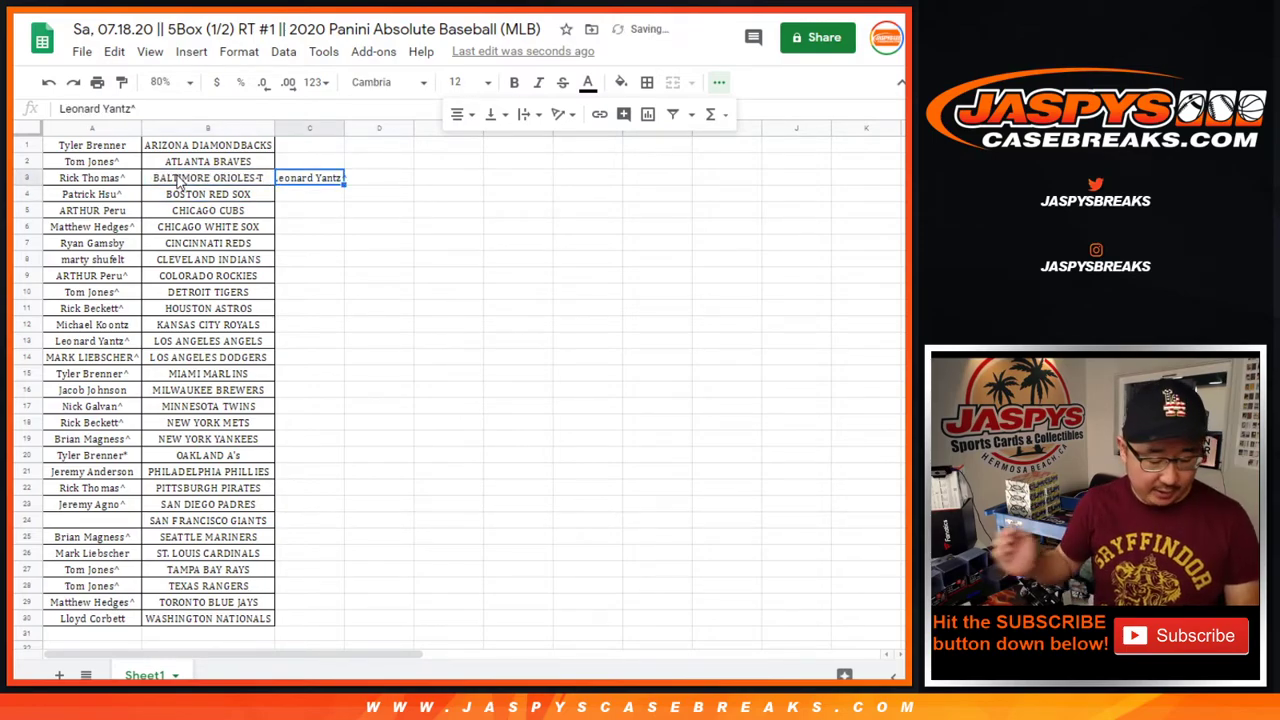
pyautogui.hotkey('ctrl', 'x')
pyautogui.click(123, 523)
pyautogui.hotkey('ctrl', 'v')
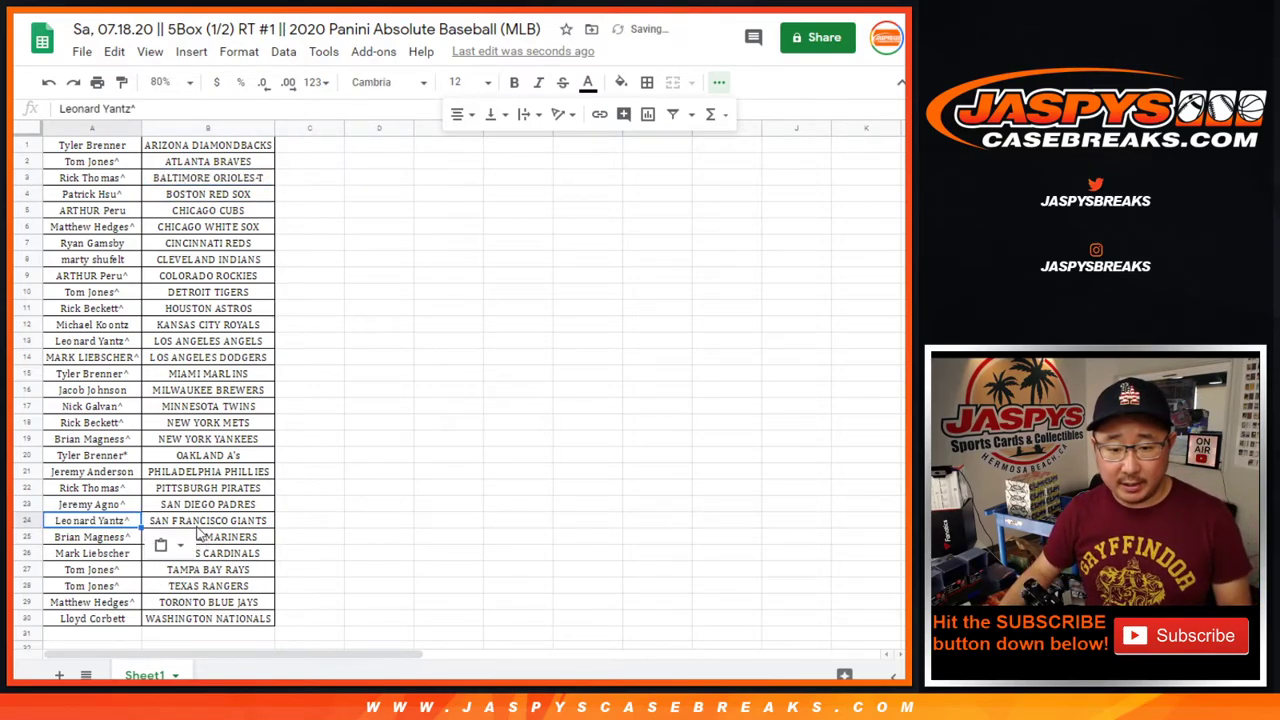
# Append "-T" to the San Francisco Giants team name in B24
pyautogui.click(197, 524)
pyautogui.doubleClick(197, 524)
pyautogui.write('-T')
pyautogui.press('Return')
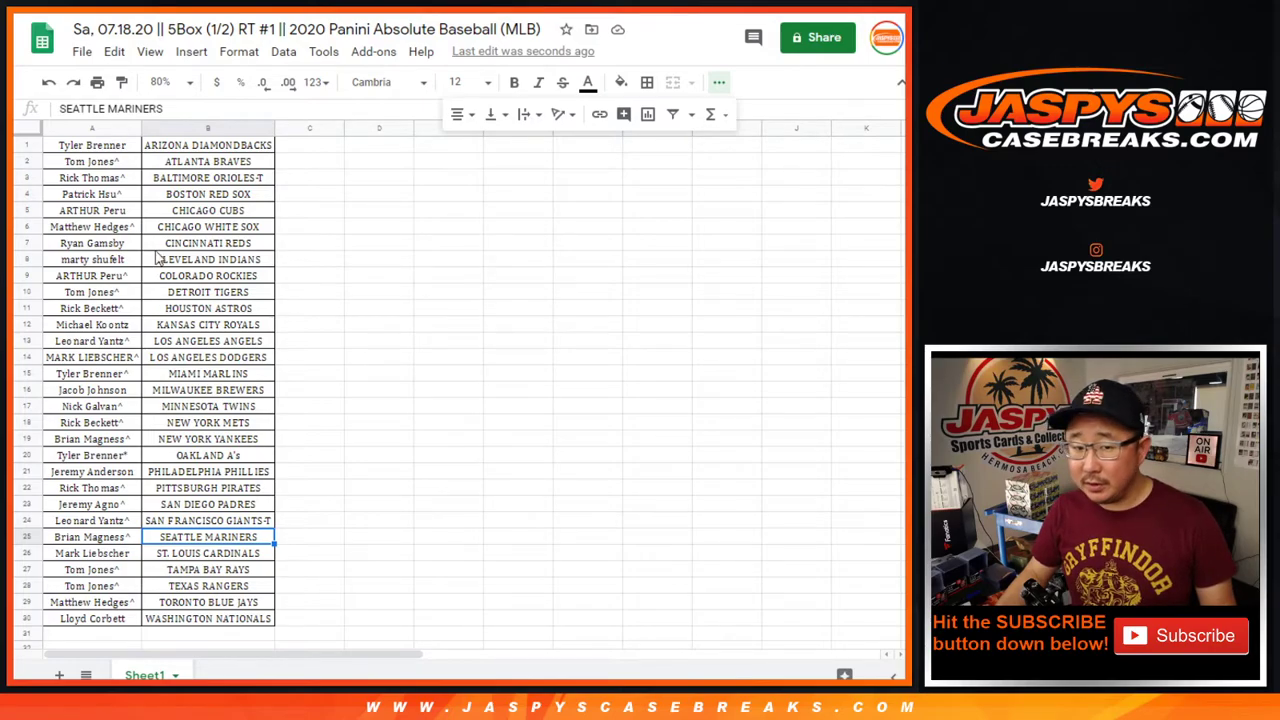
# Highlight the Colorado Rockies and Texas Rangers rows and move the Rockies owner name from A9 to C9
pyautogui.click(28, 276)
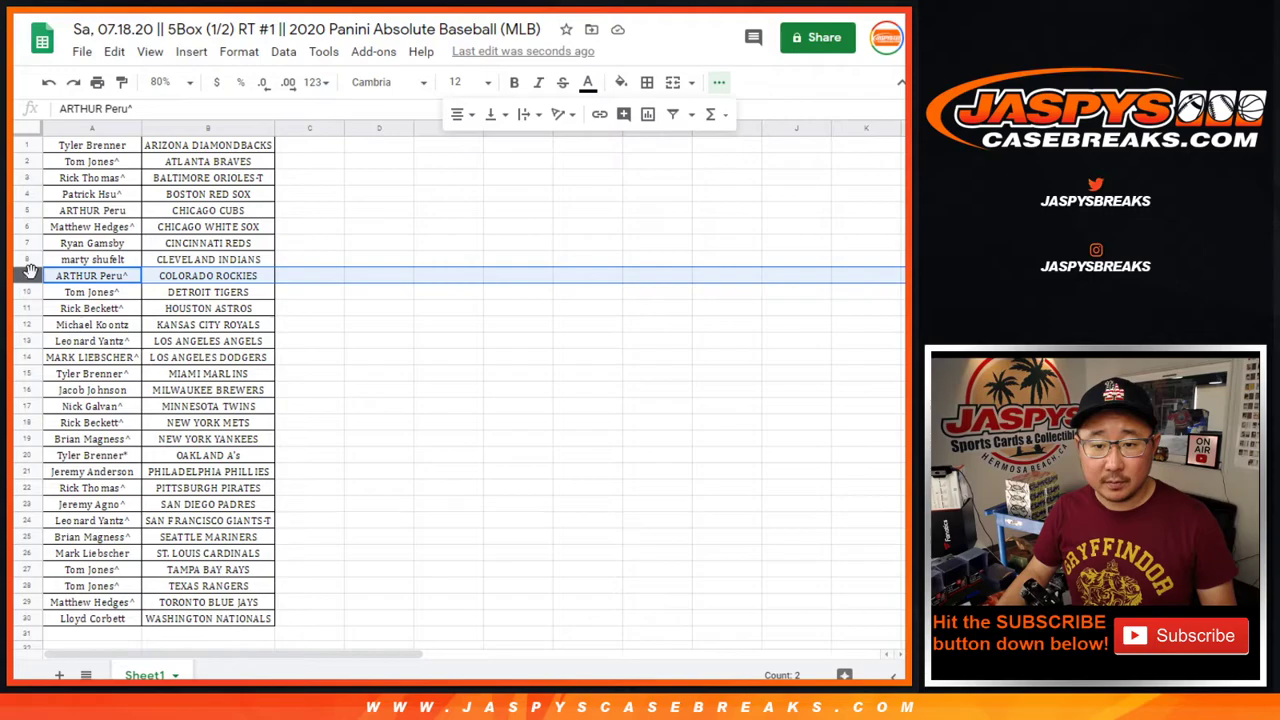
pyautogui.keyDown('ctrl'); pyautogui.click(28, 586); pyautogui.keyUp('ctrl')
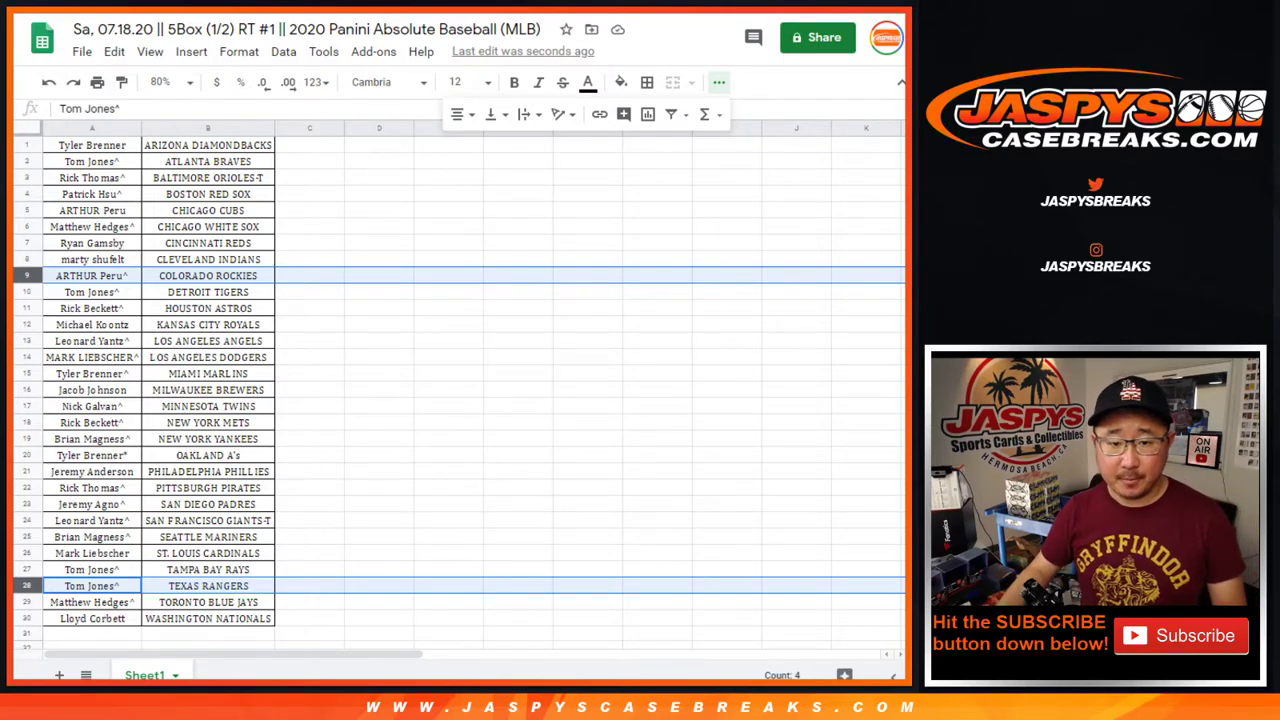
pyautogui.click(72, 280)
pyautogui.hotkey('ctrl', 'x')
pyautogui.click(300, 276)
pyautogui.hotkey('ctrl', 'v')
# Move the Texas Rangers owner name from A28 to A9, beside Colorado Rockies
pyautogui.click(113, 569)
pyautogui.click(113, 586)
pyautogui.hotkey('ctrl', 'x')
pyautogui.click(127, 277)
pyautogui.hotkey('ctrl', 'v')
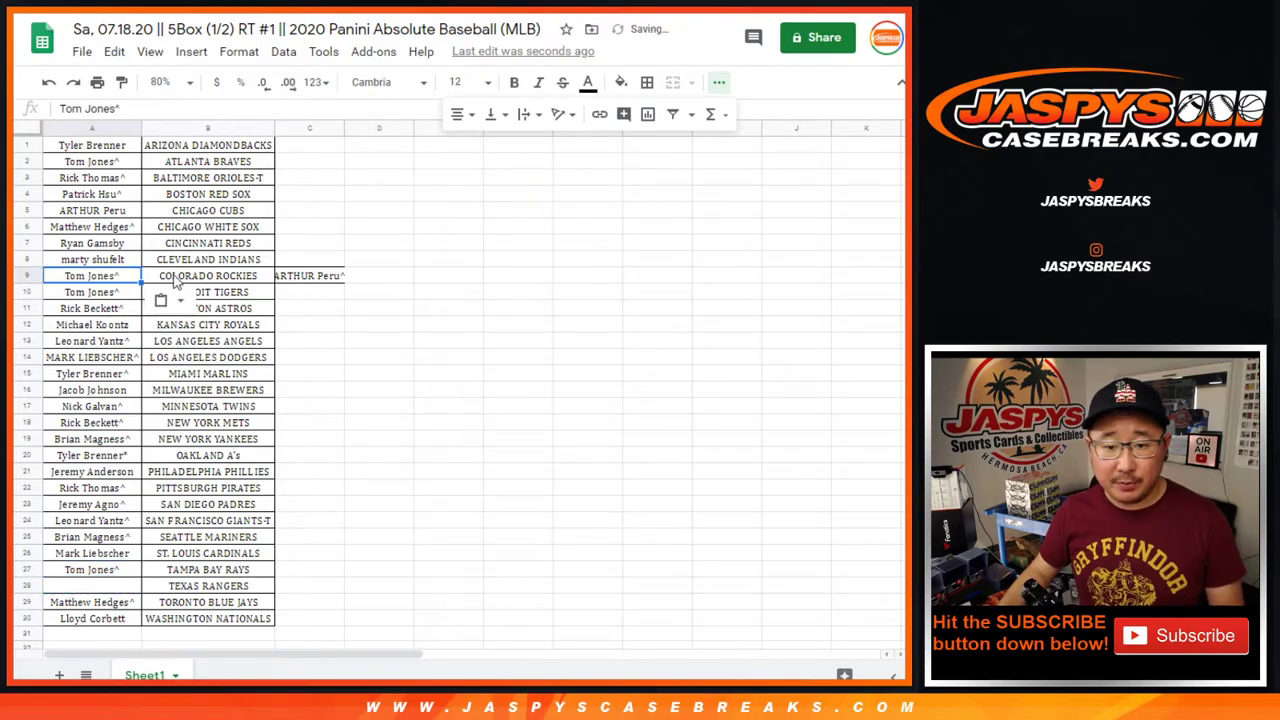
# Append "(T)" to the Colorado Rockies team name in B9
pyautogui.click(180, 272)
pyautogui.doubleClick(180, 272)
pyautogui.write('(T)')
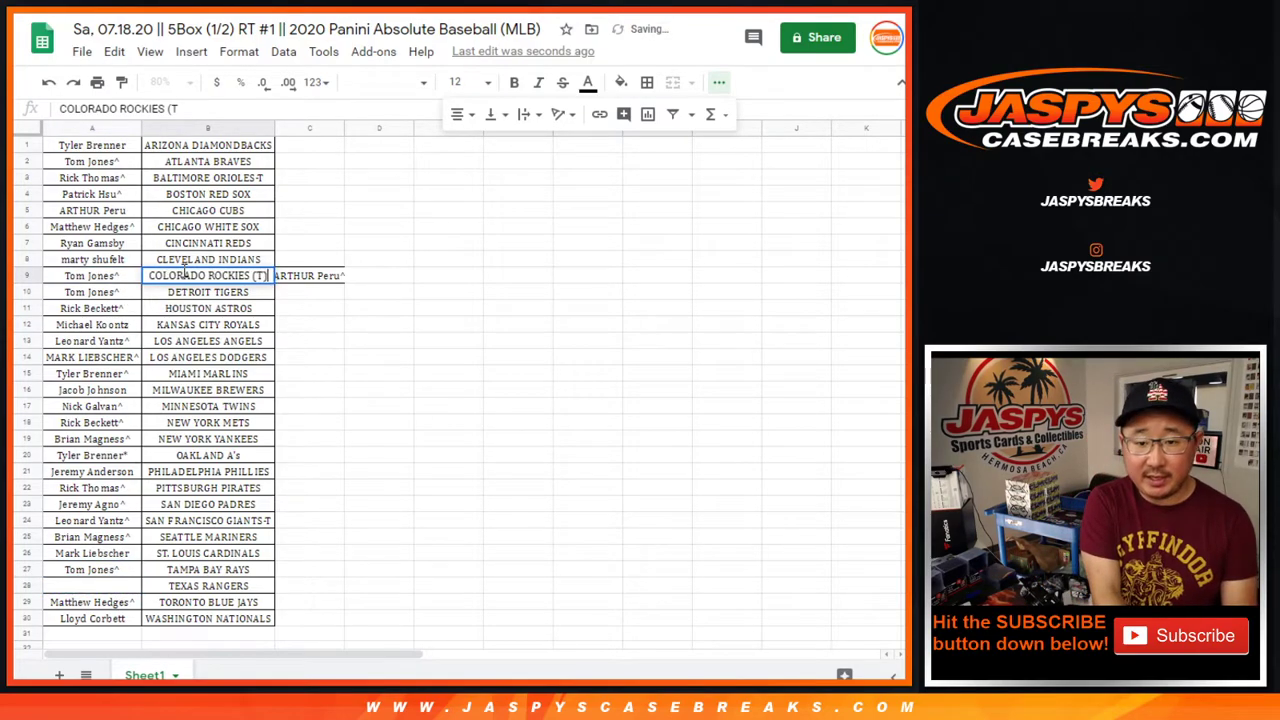
pyautogui.press('Return')
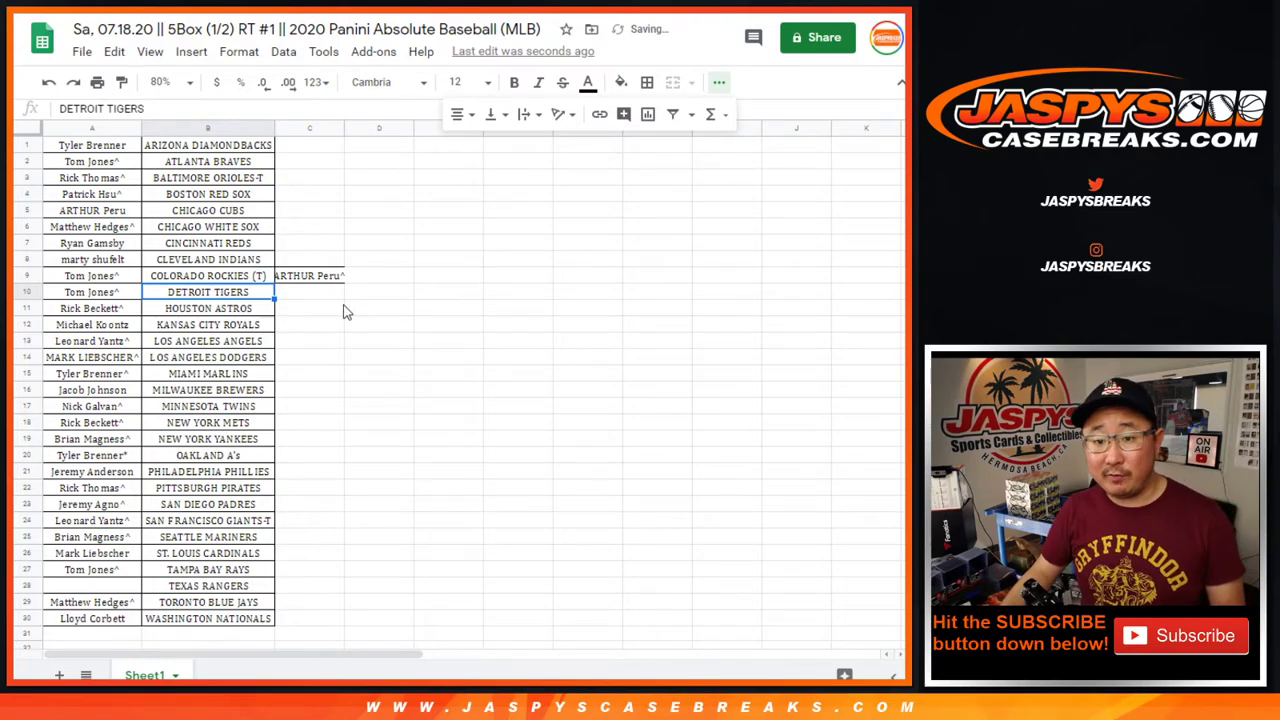
# Move the owner name parked in C9 to A28, beside Texas Rangers
pyautogui.click(321, 282)
pyautogui.hotkey('ctrl', 'x')
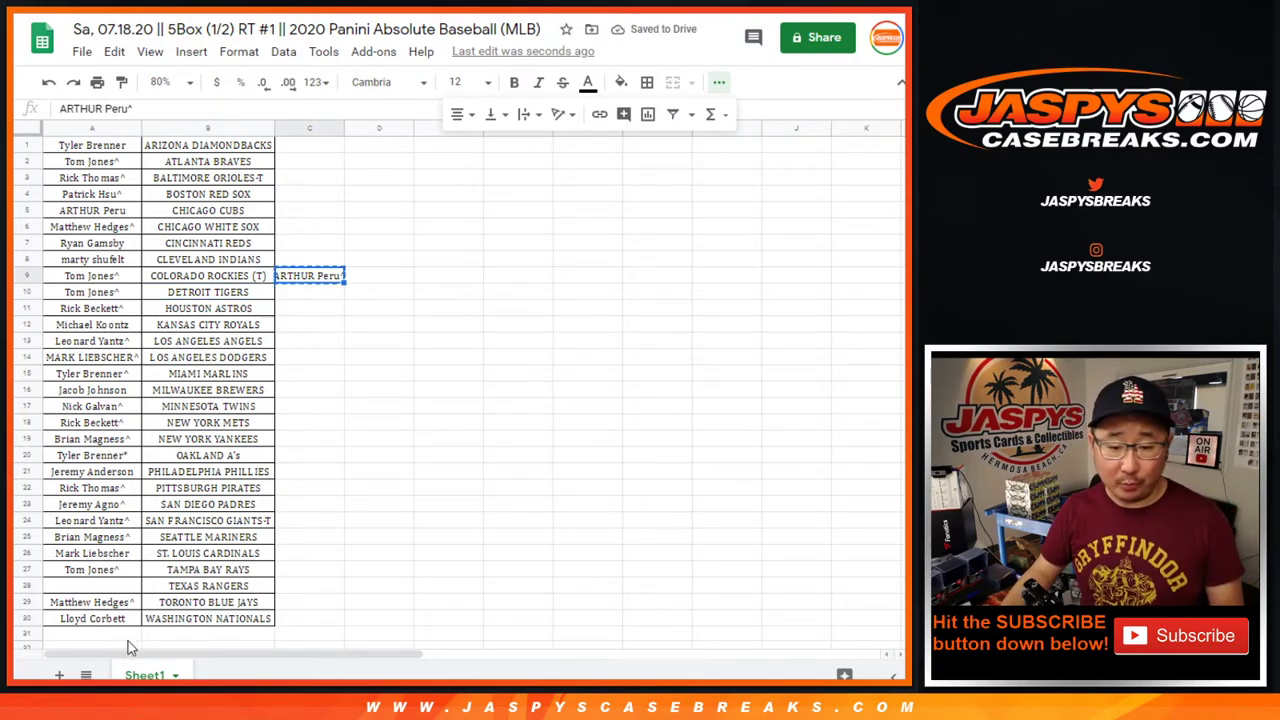
pyautogui.click(100, 588)
pyautogui.hotkey('ctrl', 'v')
# Append "(T)" to the Texas Rangers team name in B28
pyautogui.click(208, 588)
pyautogui.doubleClick(258, 580)
pyautogui.write('(T)')
pyautogui.press('Return')
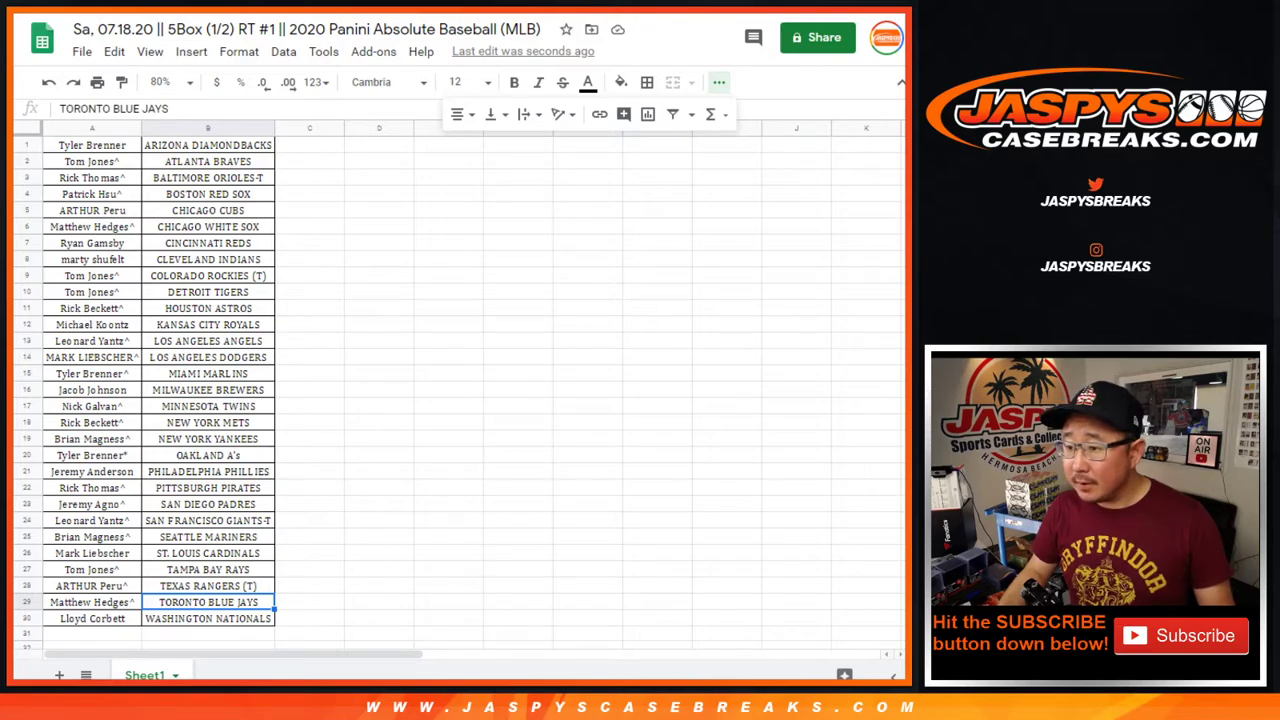
# Move the Arizona Diamondbacks owner name from A1 to the empty cell C1
pyautogui.click(115, 279)
pyautogui.keyDown('ctrl'); pyautogui.click(116, 146); pyautogui.keyUp('ctrl')
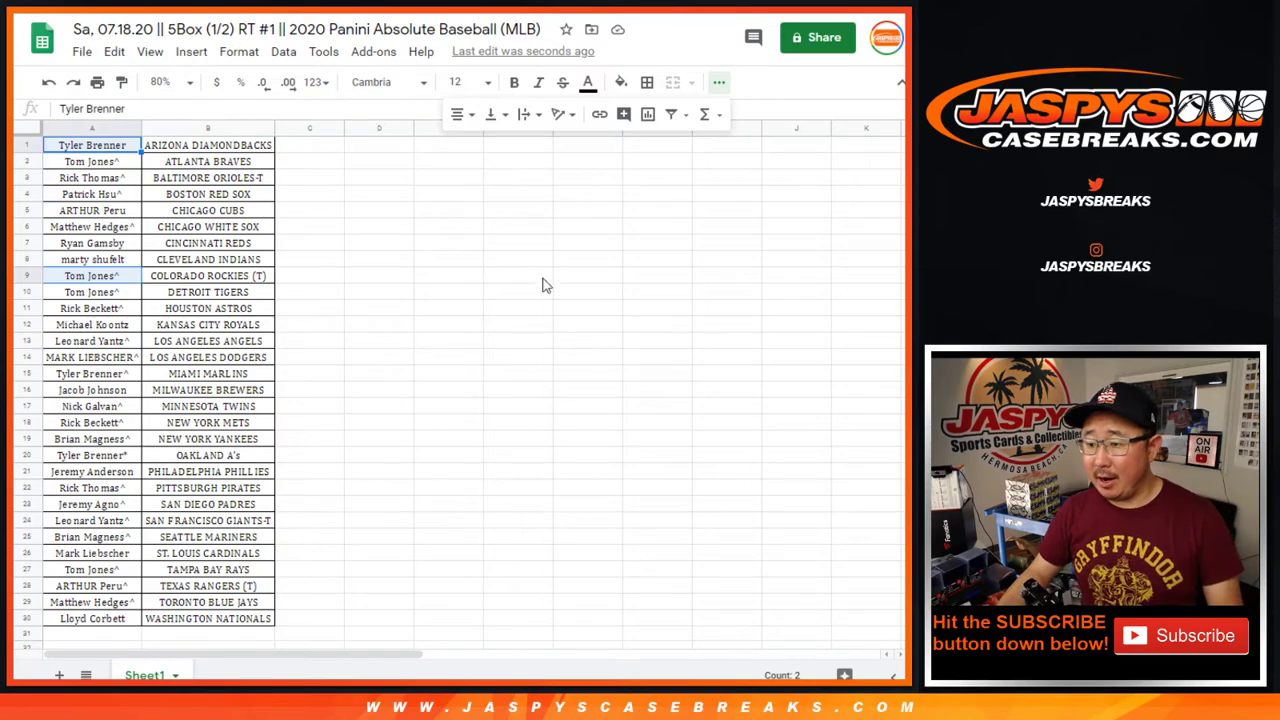
pyautogui.click(130, 278)
pyautogui.click(127, 150)
pyautogui.hotkey('ctrl', 'x')
pyautogui.click(300, 146)
pyautogui.hotkey('ctrl', 'v')
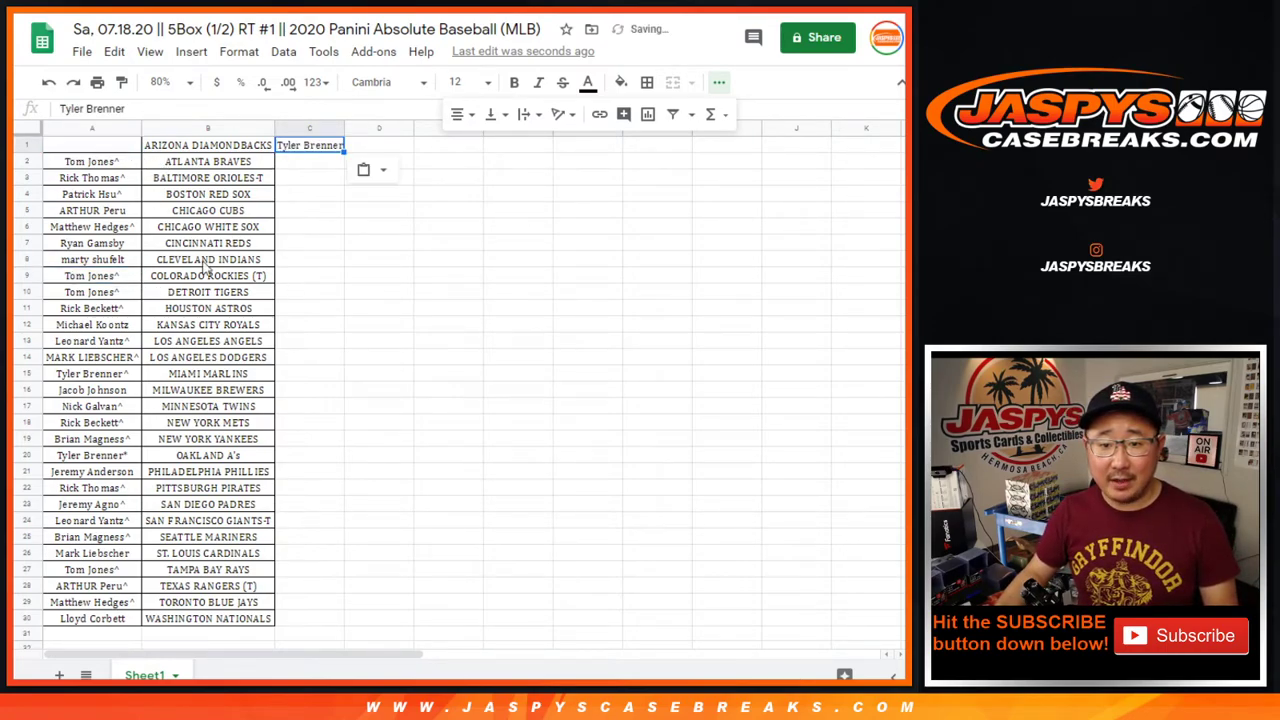
# Move the Colorado Rockies owner name from A9 to A1, beside Arizona Diamondbacks
pyautogui.click(115, 285)
pyautogui.hotkey('ctrl', 'x')
pyautogui.click(112, 149)
pyautogui.hotkey('ctrl', 'v')
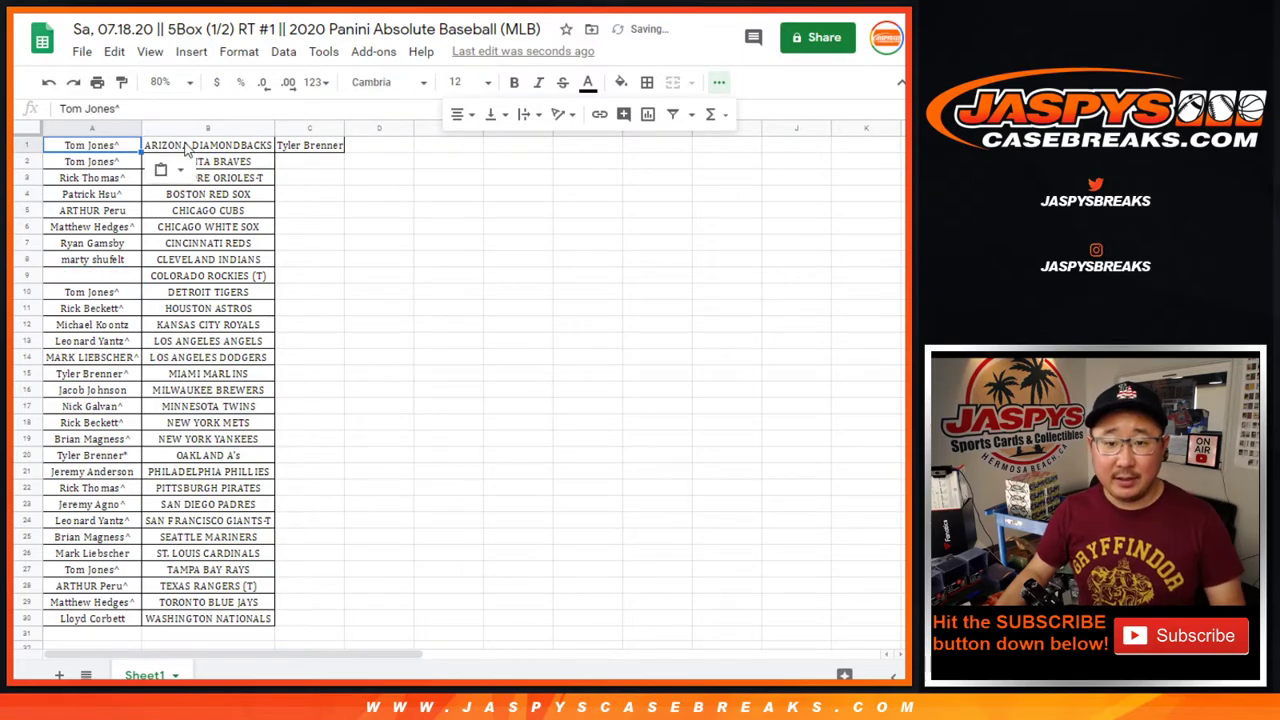
# Append "[t]" to the Arizona Diamondbacks team name in B1
pyautogui.hotkey('ctrl', 'z')
pyautogui.press('F2')
pyautogui.write('(')
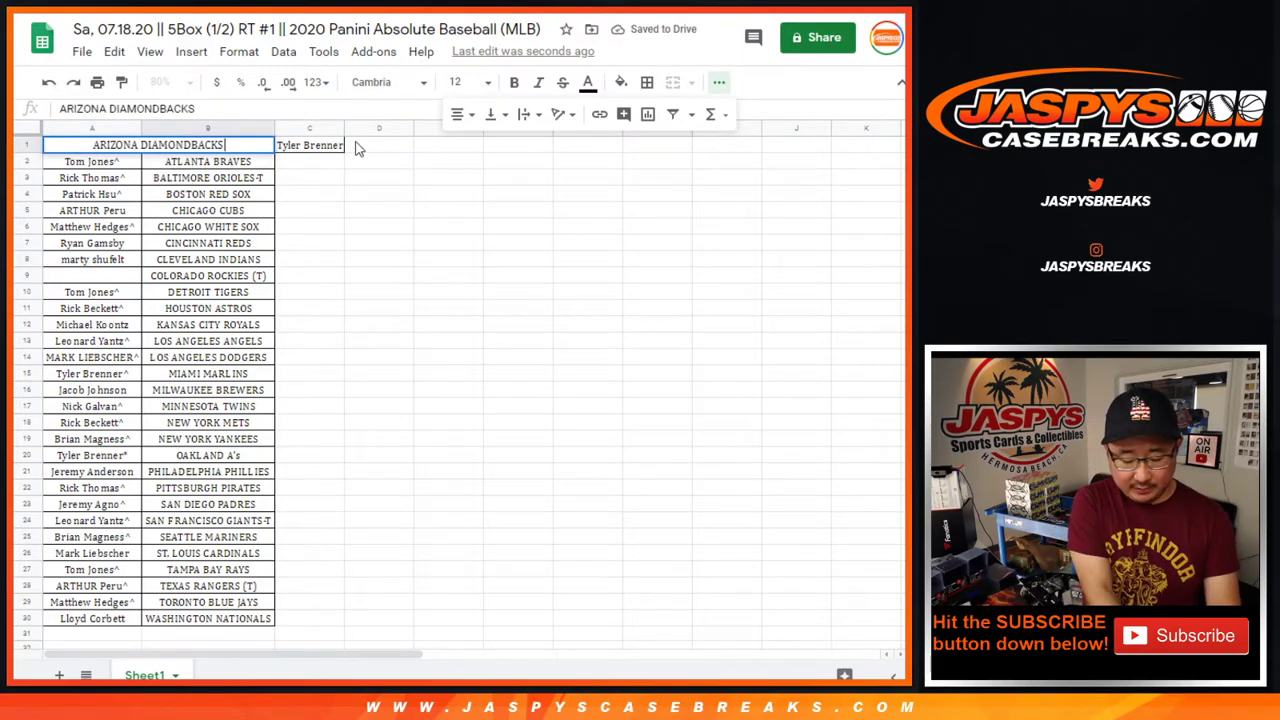
pyautogui.write('t][')
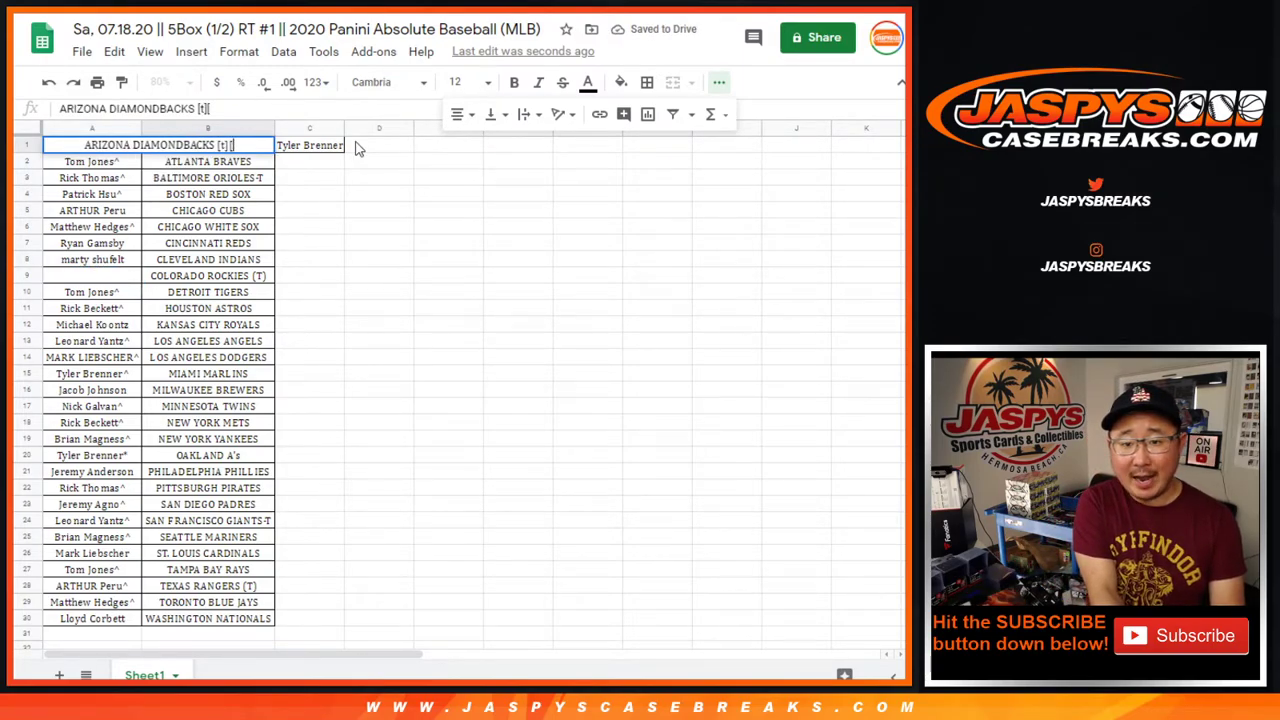
pyautogui.hotkey('shift', 'Left')
pyautogui.hotkey('shift', 'Left')
pyautogui.hotkey('shift', 'Left')
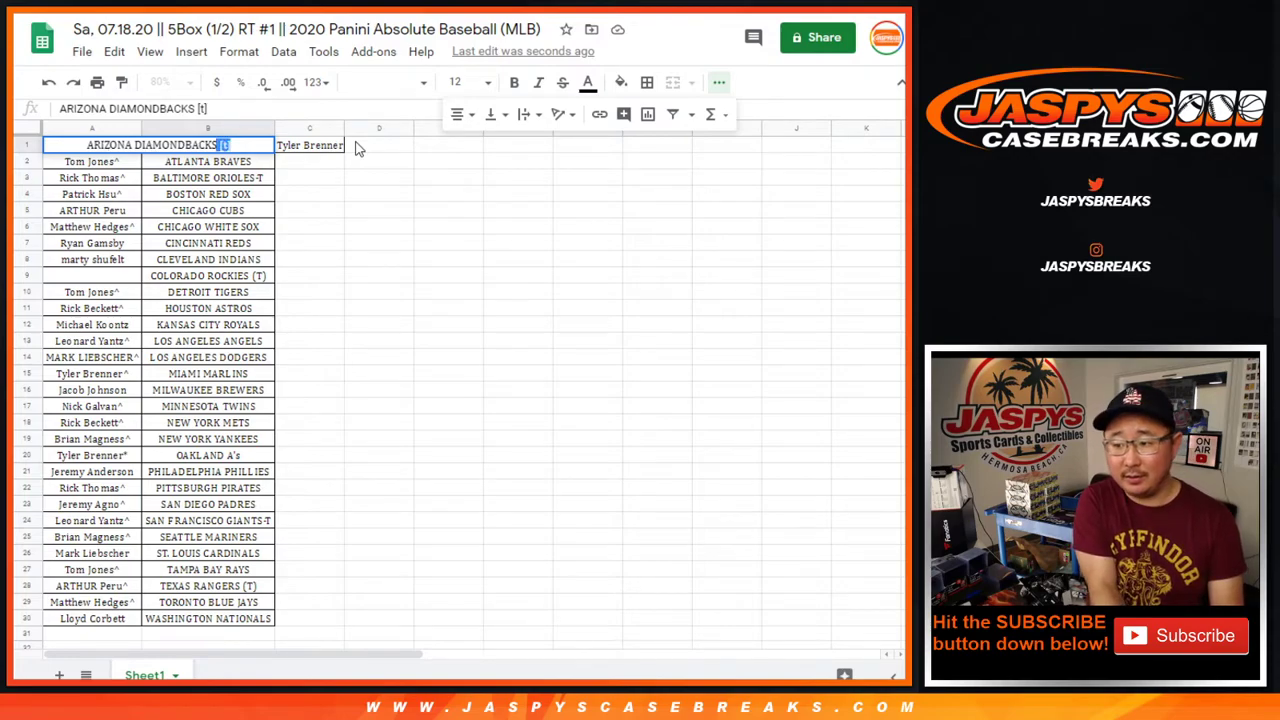
pyautogui.press('Return')
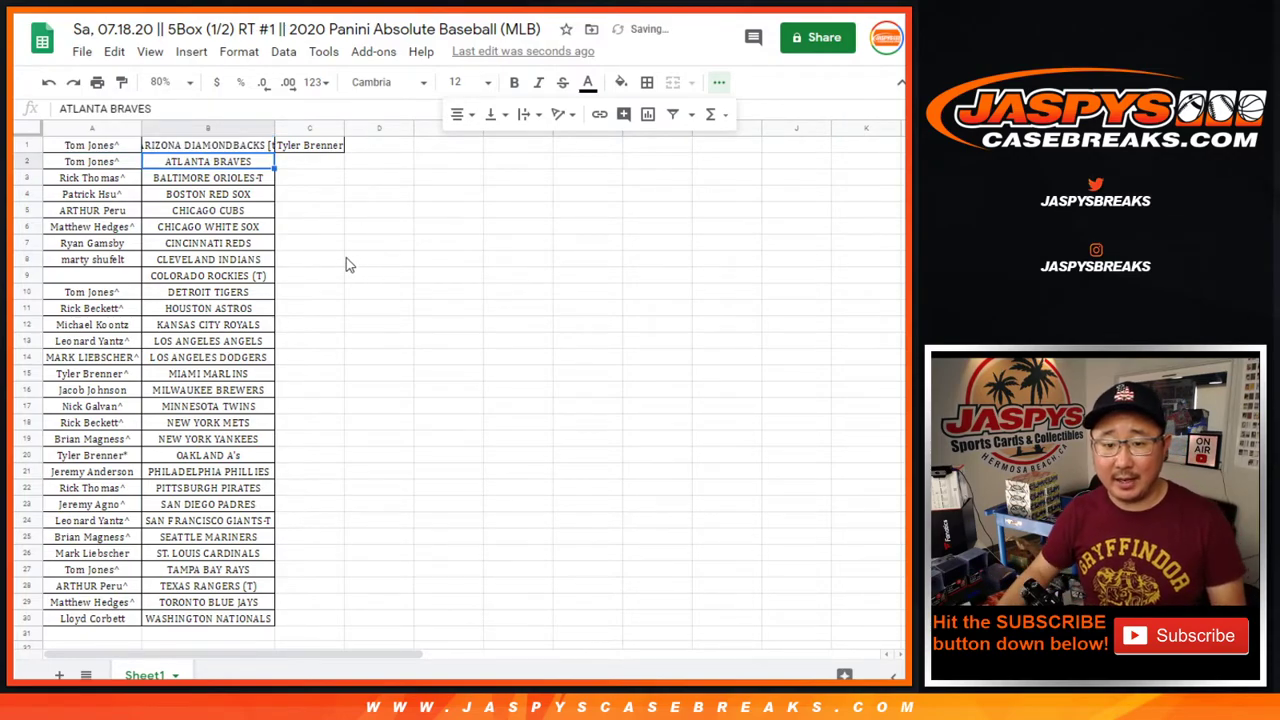
# Append "[t]" to the Colorado Rockies entry in B9 and move the owner name parked in C1 to A9
pyautogui.doubleClick(270, 283)
pyautogui.write('[t]')
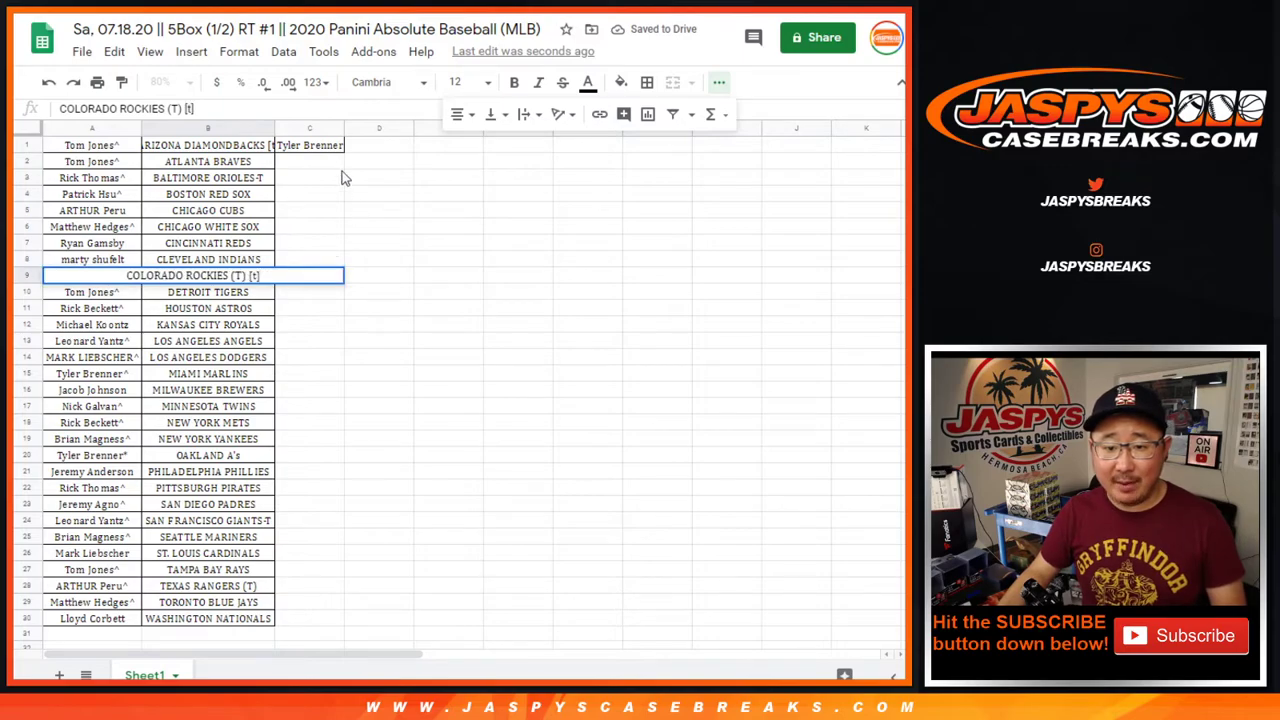
pyautogui.click(325, 150)
pyautogui.hotkey('ctrl', 'x')
pyautogui.click(102, 278)
pyautogui.hotkey('ctrl', 'v')
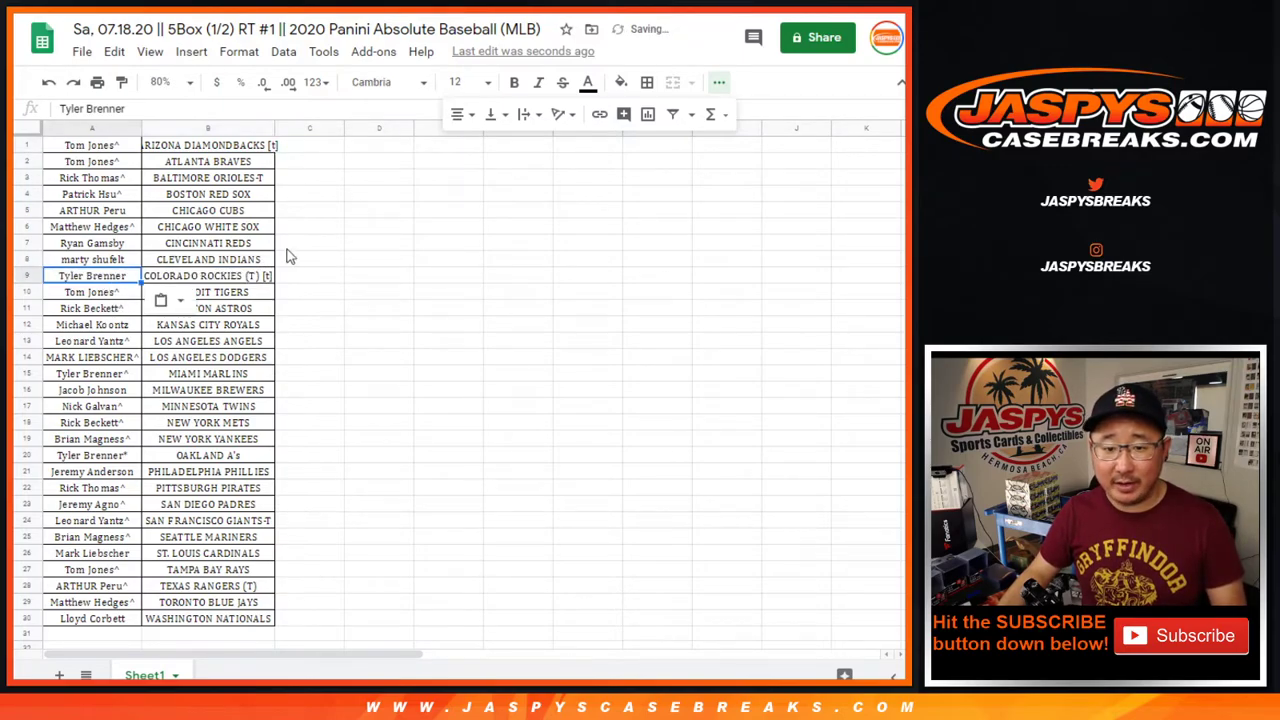
# Select the entire sheet and fit the column widths to their contents
pyautogui.click(138, 198)
pyautogui.hotkey('ctrl', 'a')
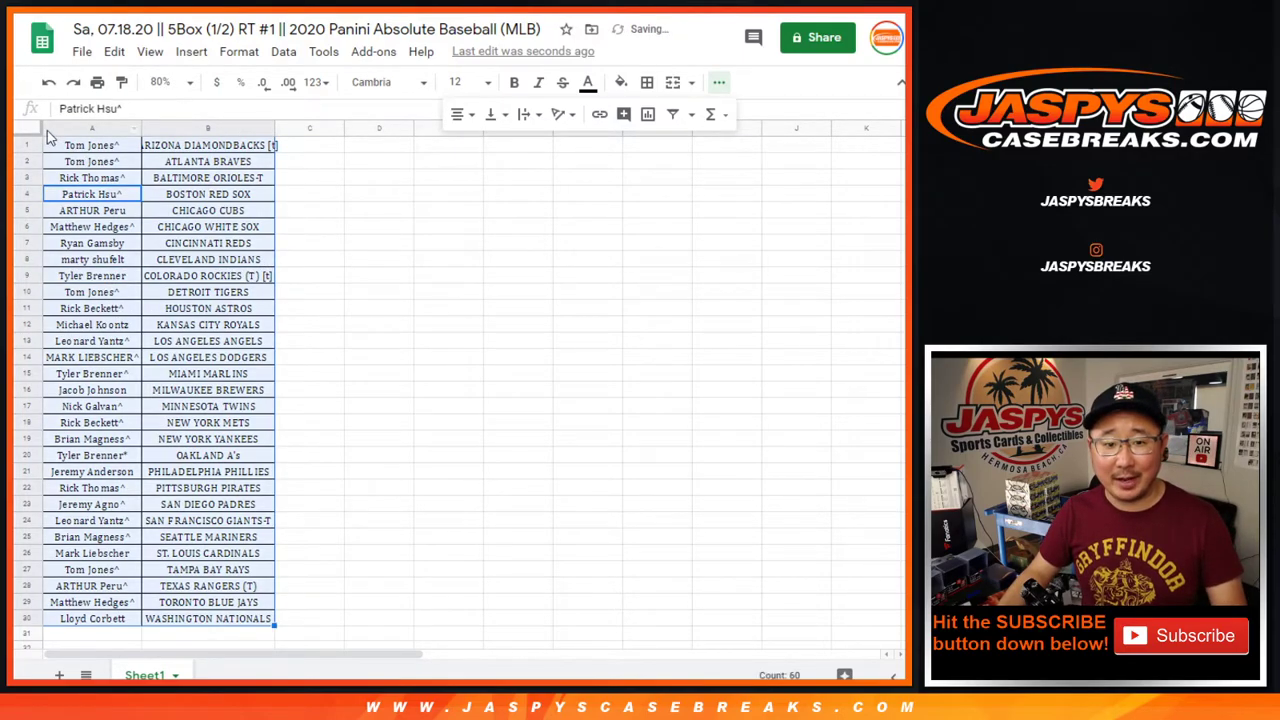
pyautogui.hotkey('ctrl', 'a')
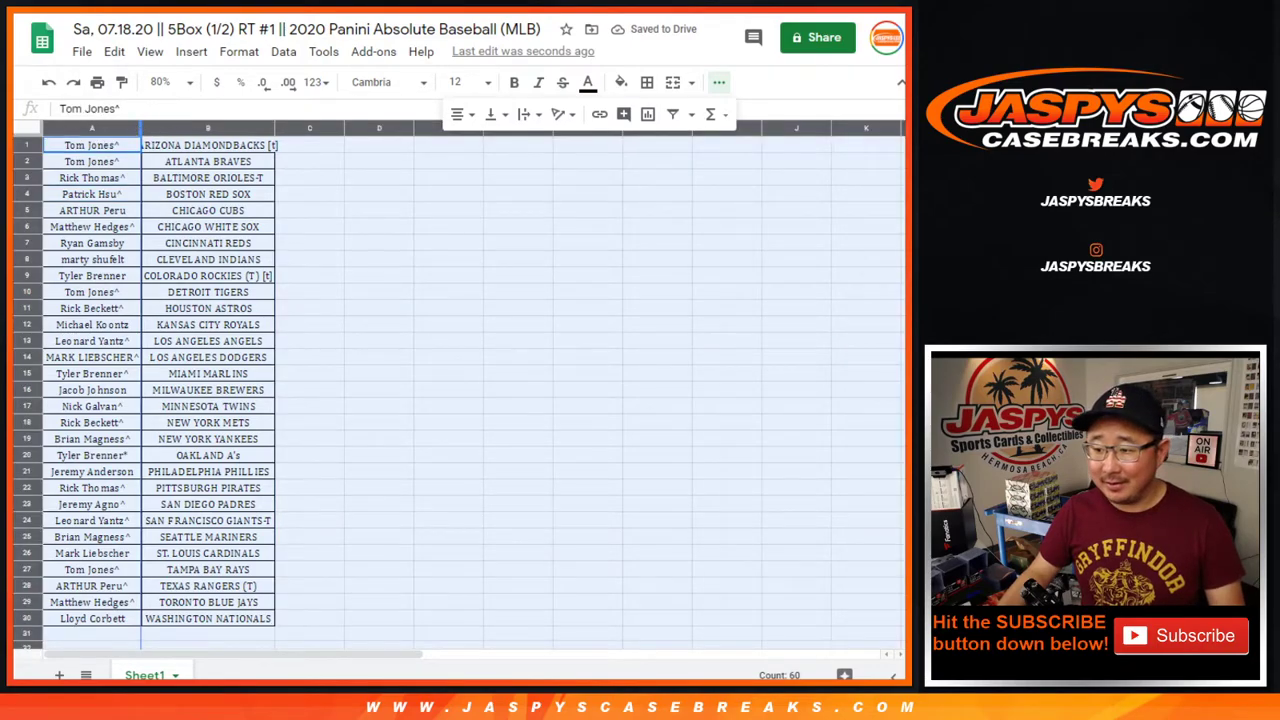
pyautogui.doubleClick(141, 128)
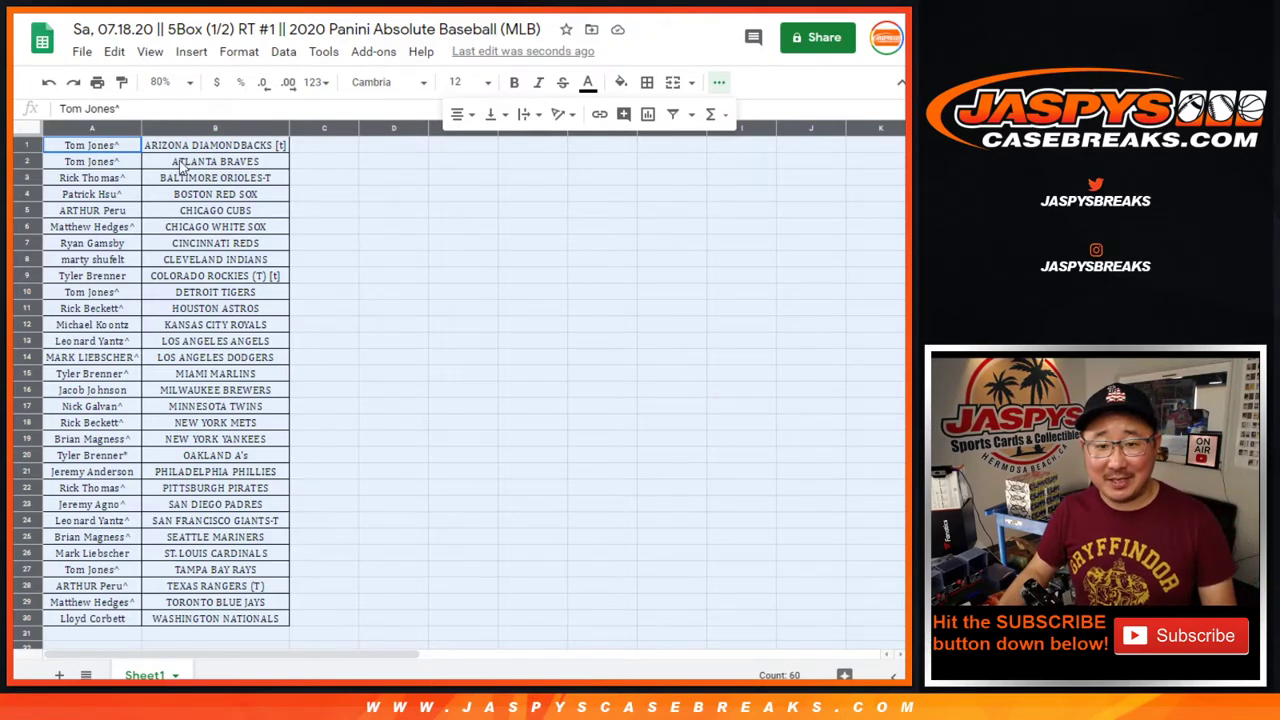
# Apply borders to all cells of the owner and team table, A1 to B30
pyautogui.moveTo(92, 145); pyautogui.dragTo(215, 618)
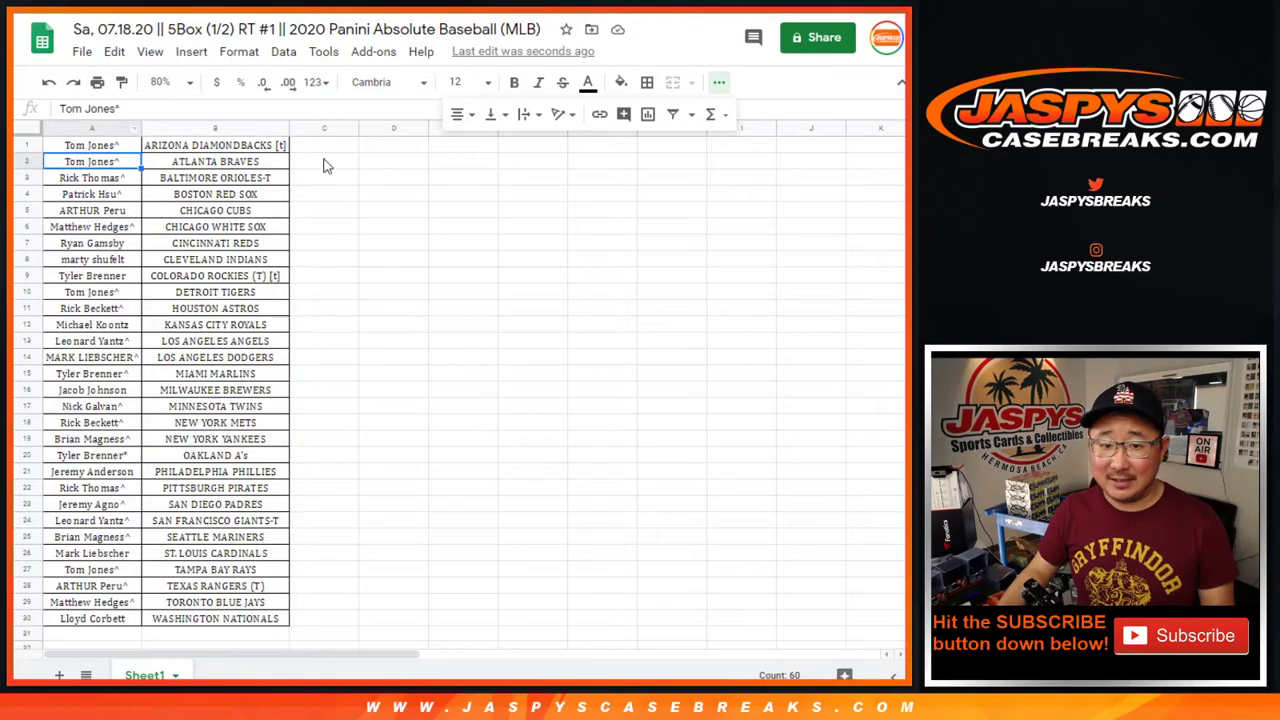
pyautogui.click(646, 82)
pyautogui.click(653, 115)
# Print the current sheet in portrait orientation, adjusting a headers and footers option
pyautogui.click(97, 82)
pyautogui.click(818, 244)
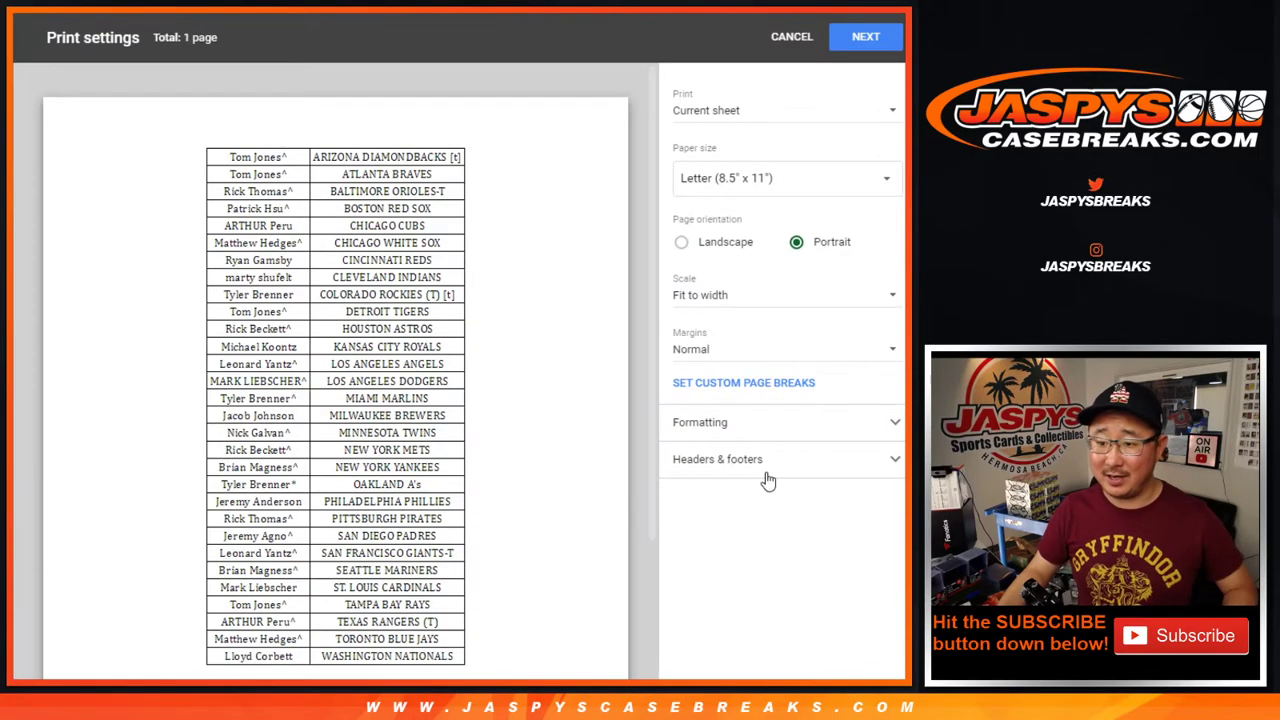
pyautogui.click(766, 466)
pyautogui.click(723, 526)
pyautogui.click(886, 37)
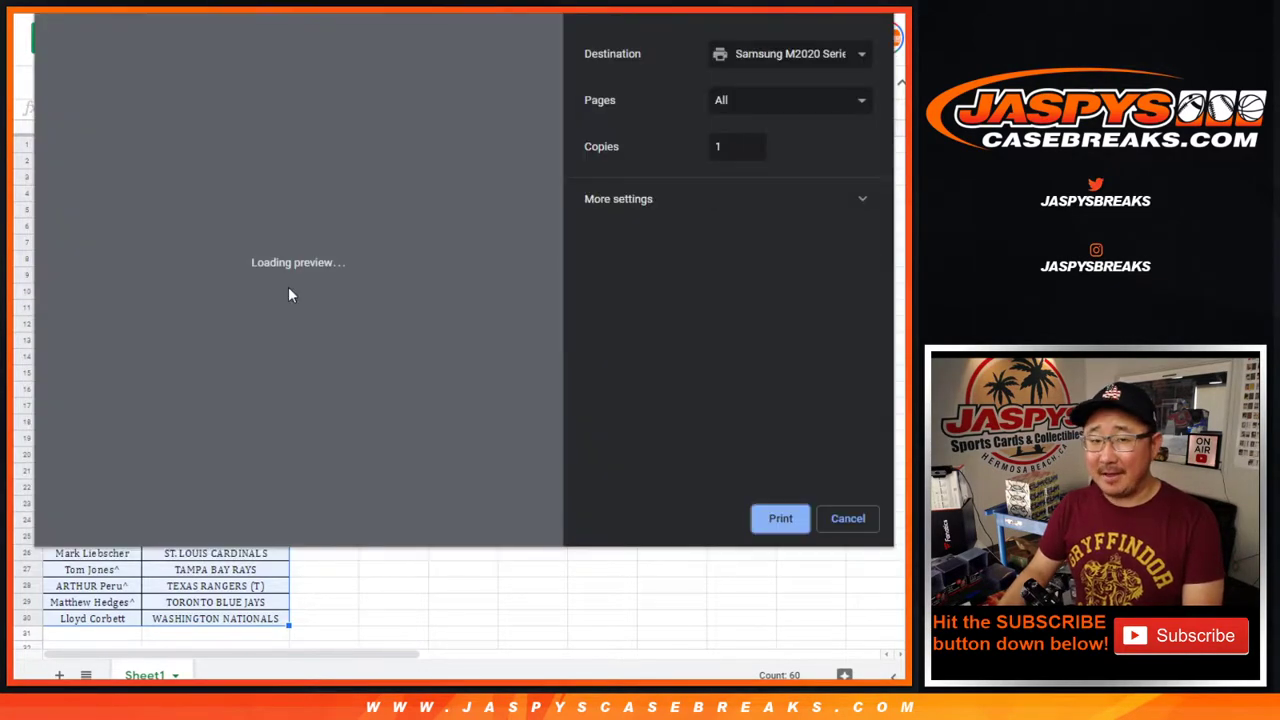
pyautogui.press('Escape')
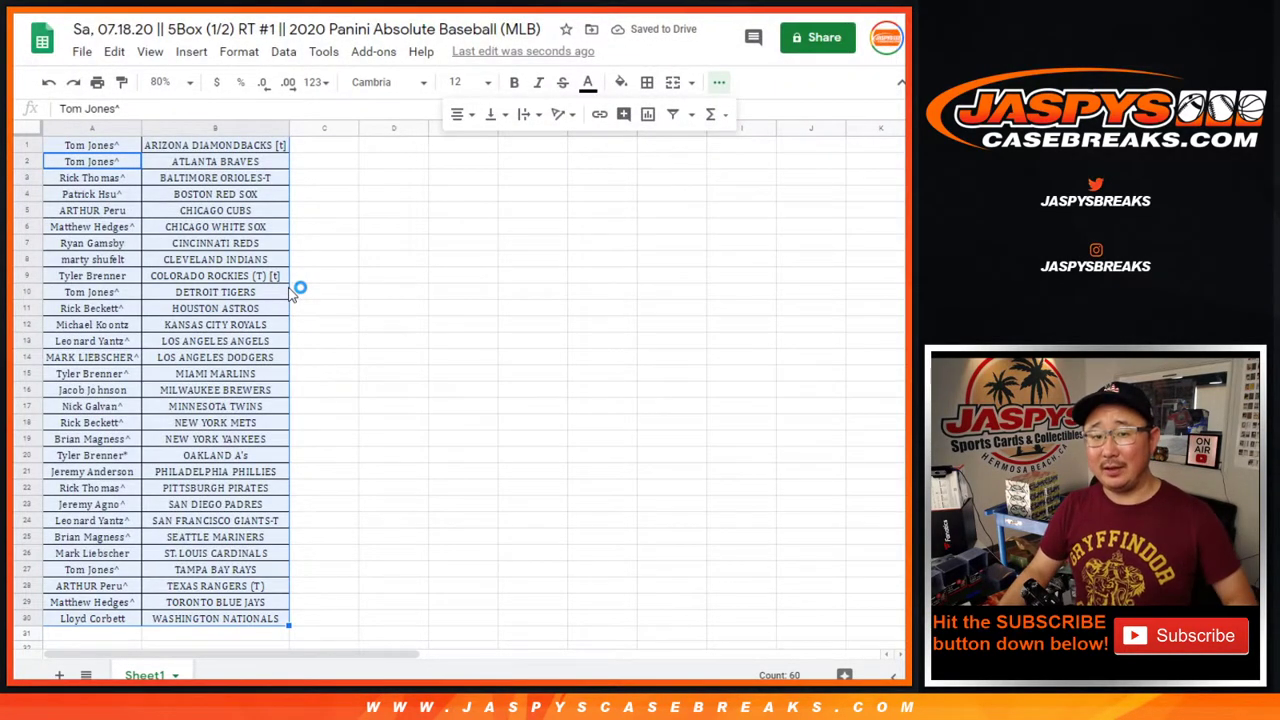